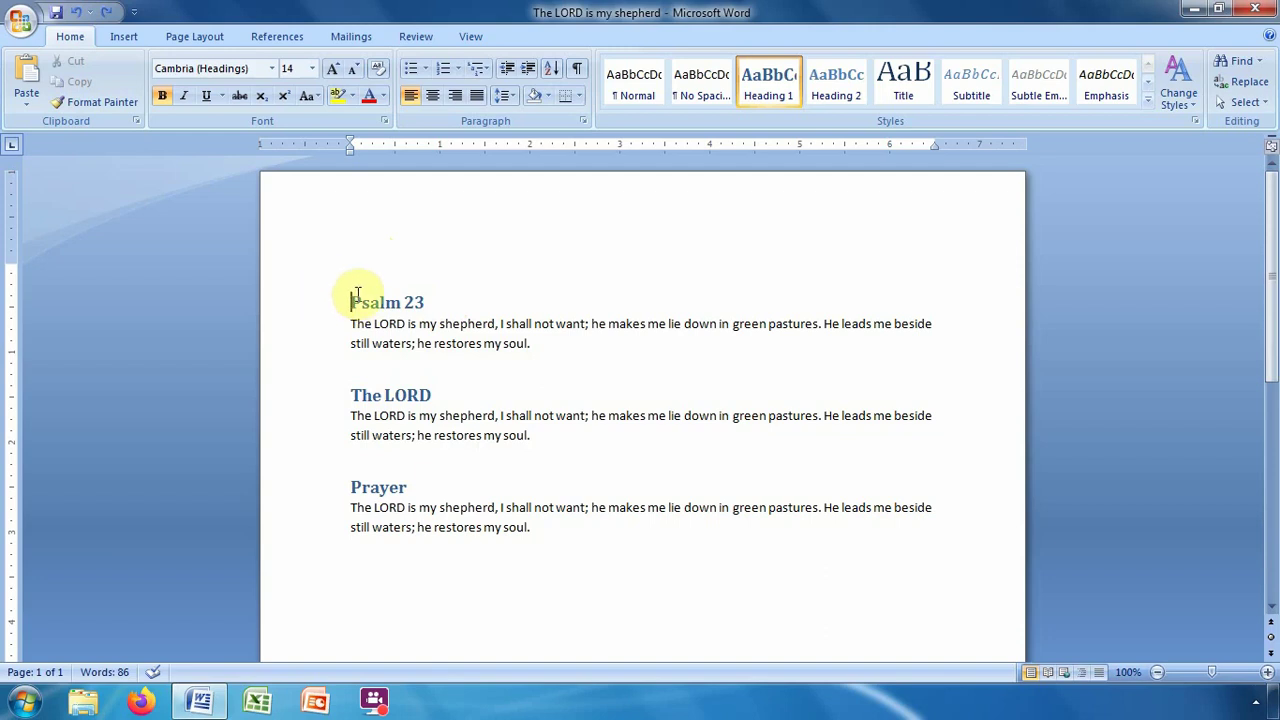
Step: Add a blank line above the Psalm 23 heading and insert an Automatic Table 1 table of contents there
{"action": "key", "text": "Return"}
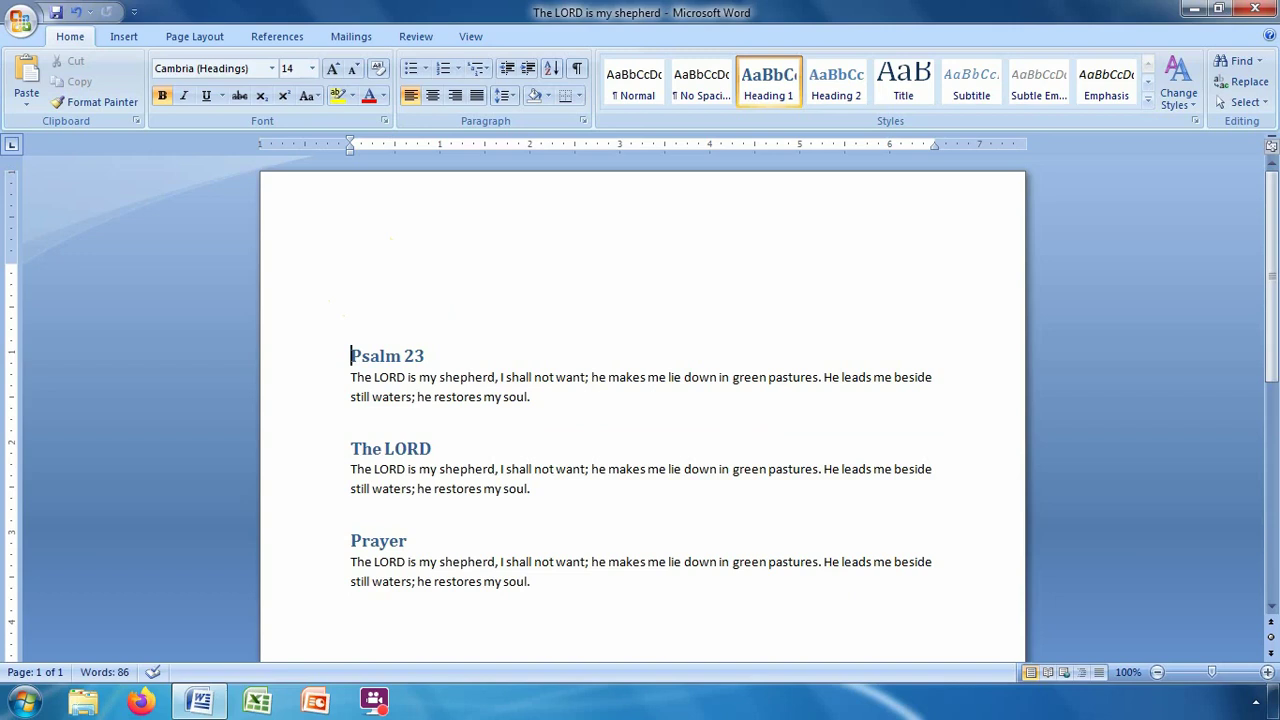
{"action": "left_click", "coordinate": [354, 316]}
{"action": "left_click", "coordinate": [277, 38]}
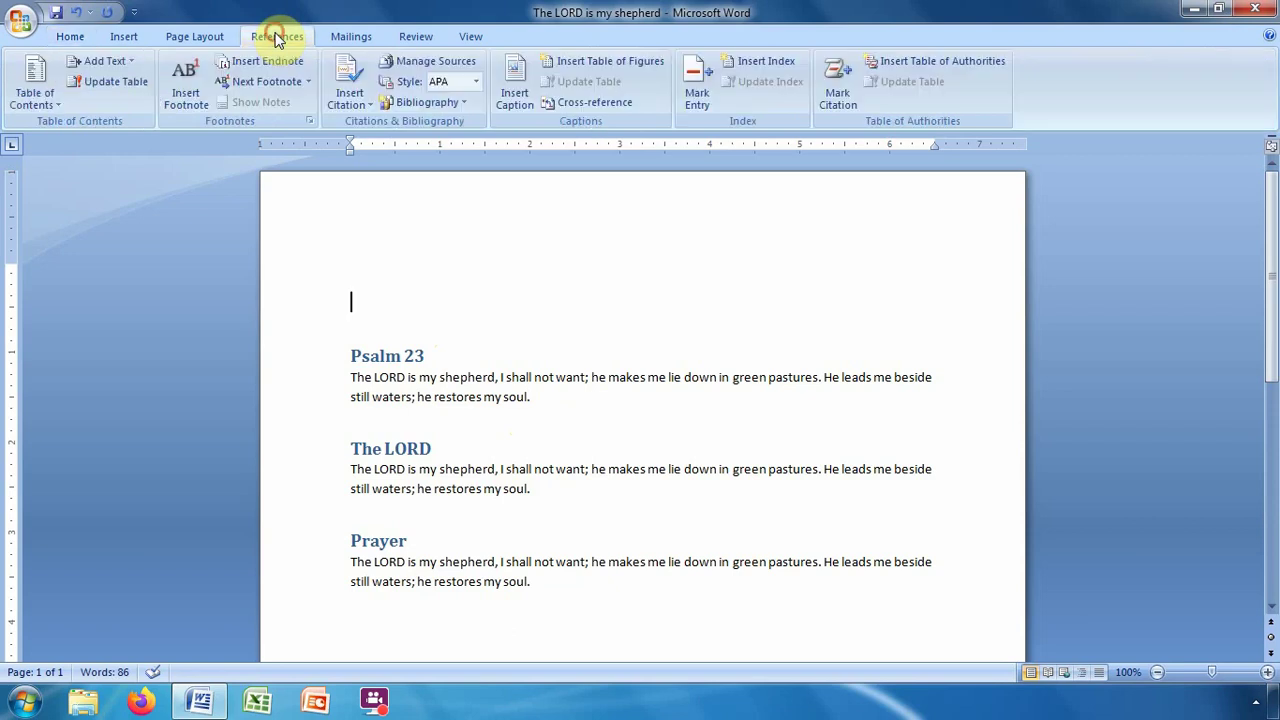
{"action": "left_click", "coordinate": [56, 102]}
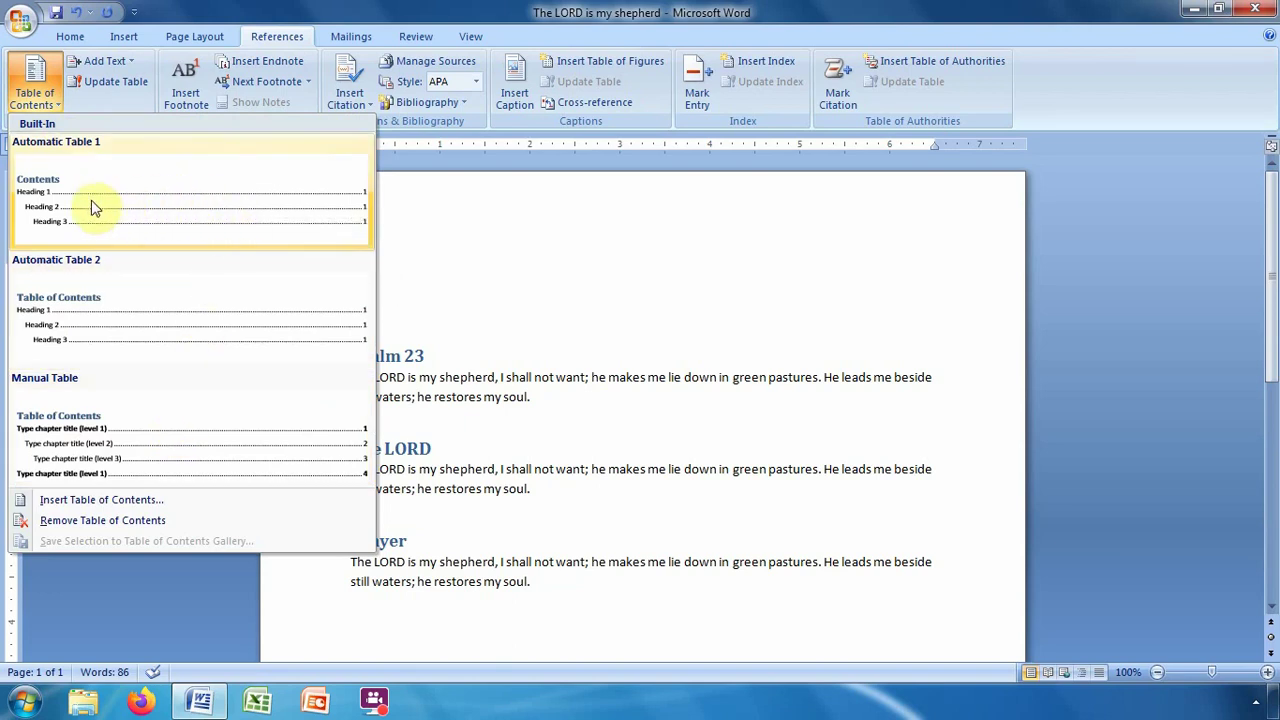
{"action": "left_click", "coordinate": [160, 200]}
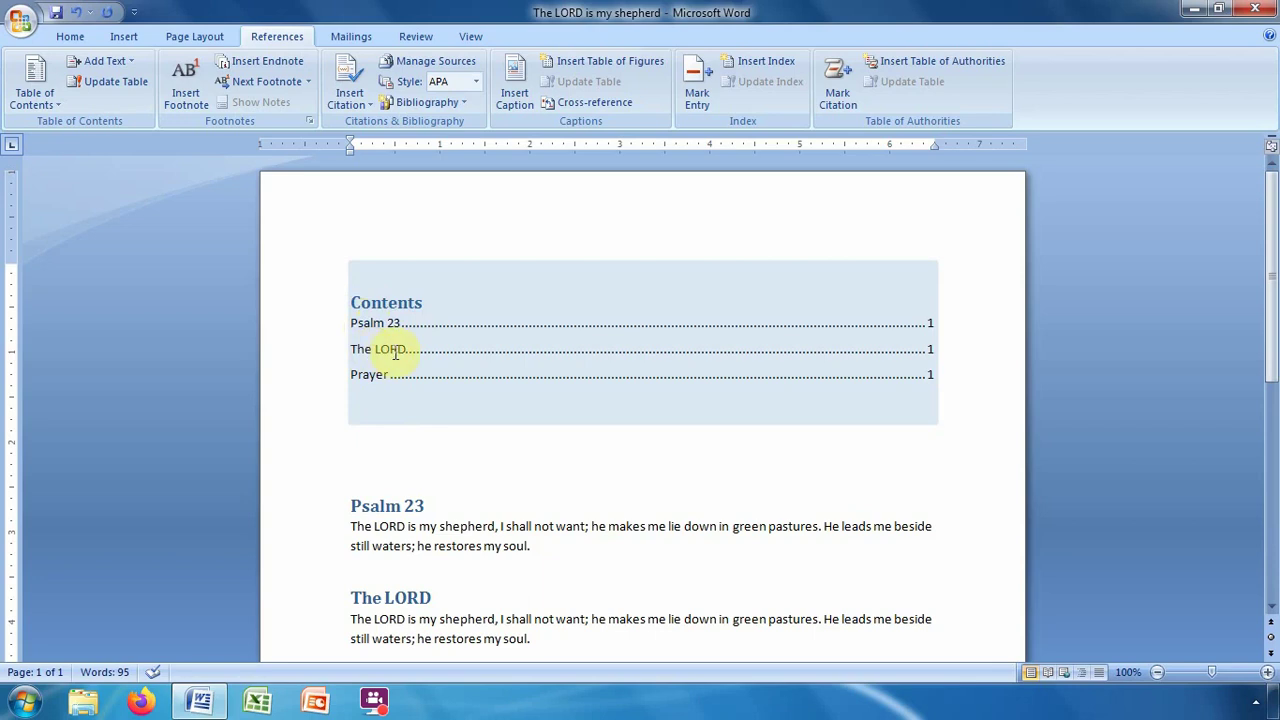
{"action": "left_click", "coordinate": [354, 455]}
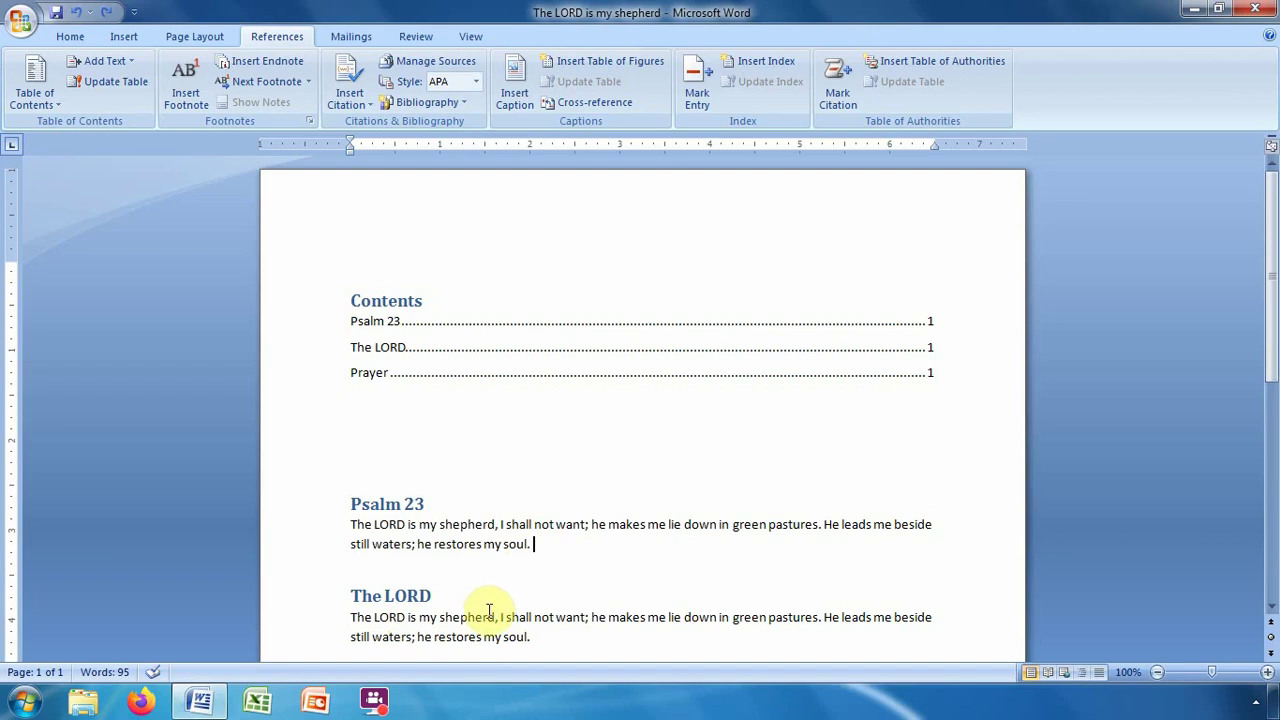
Step: Insert a page break after the Psalm 23 paragraph, before The LORD heading
{"action": "left_click", "coordinate": [208, 38]}
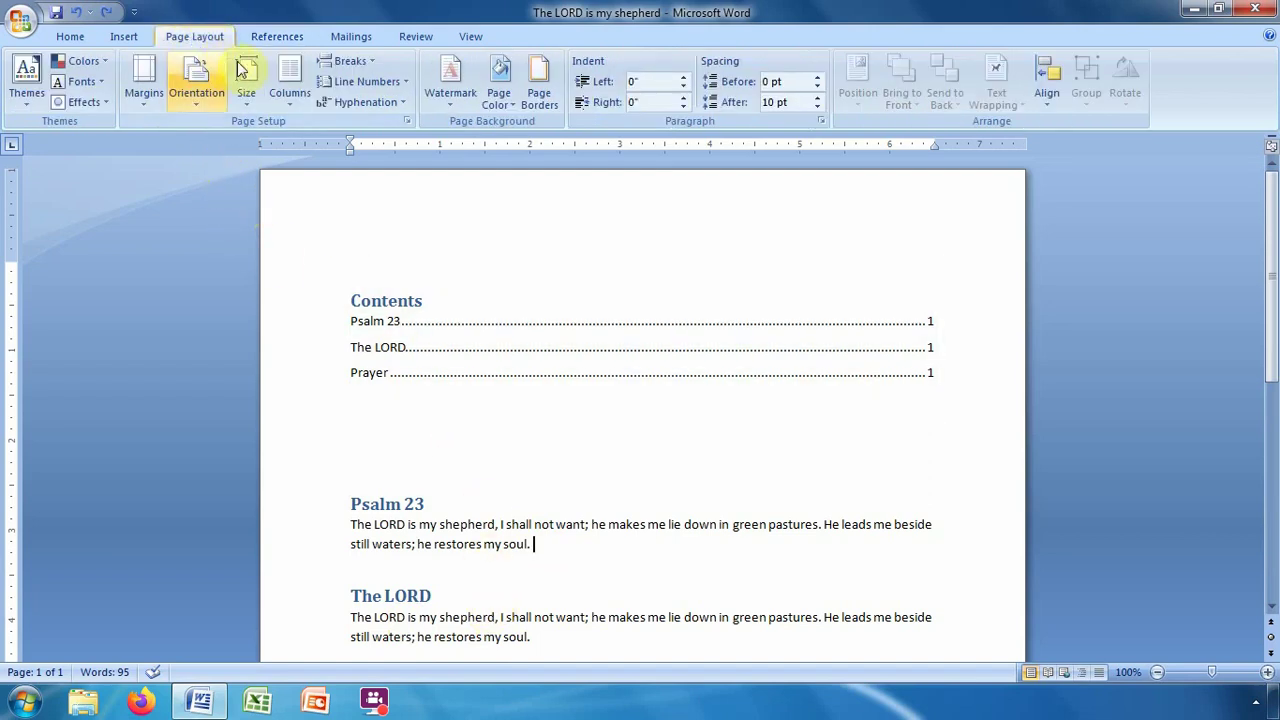
{"action": "left_click", "coordinate": [370, 62]}
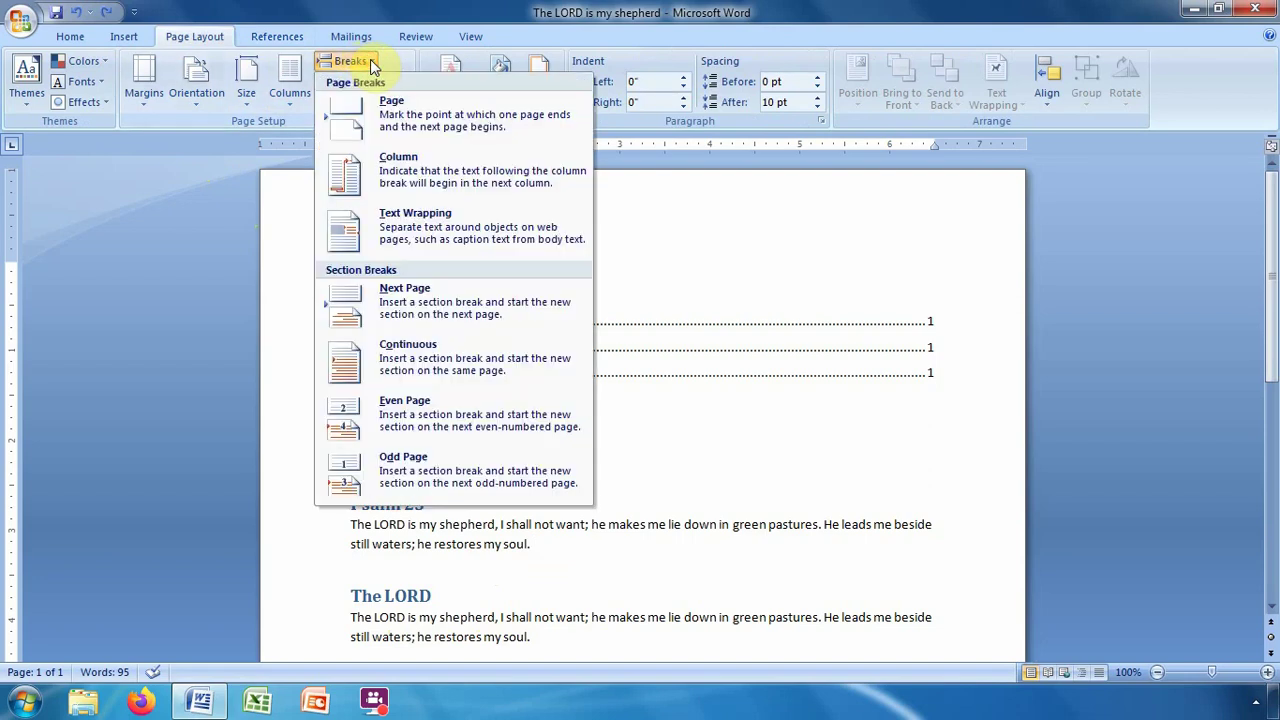
{"action": "left_click", "coordinate": [413, 118]}
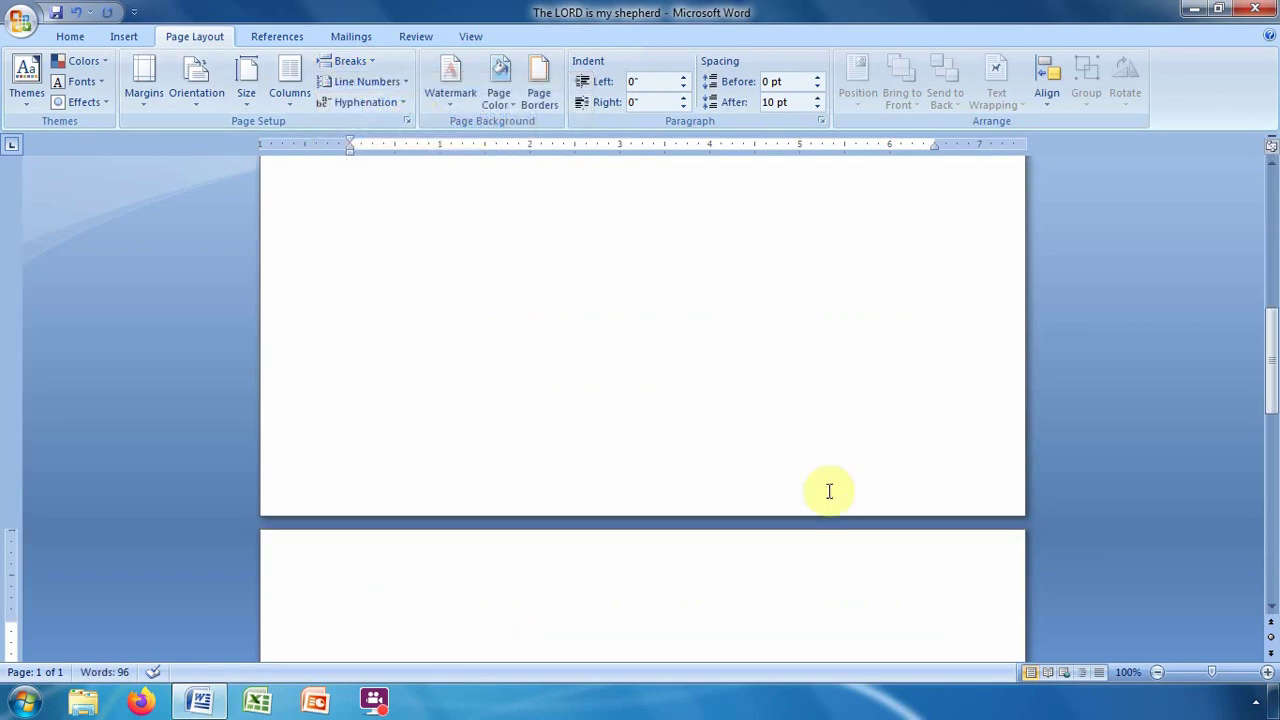
Step: Check where The LORD and Prayer sections fall after the page break, and return to the table of contents
{"action": "left_click", "coordinate": [1271, 607]}
{"action": "left_click", "coordinate": [1271, 607]}
{"action": "left_click", "coordinate": [1271, 607]}
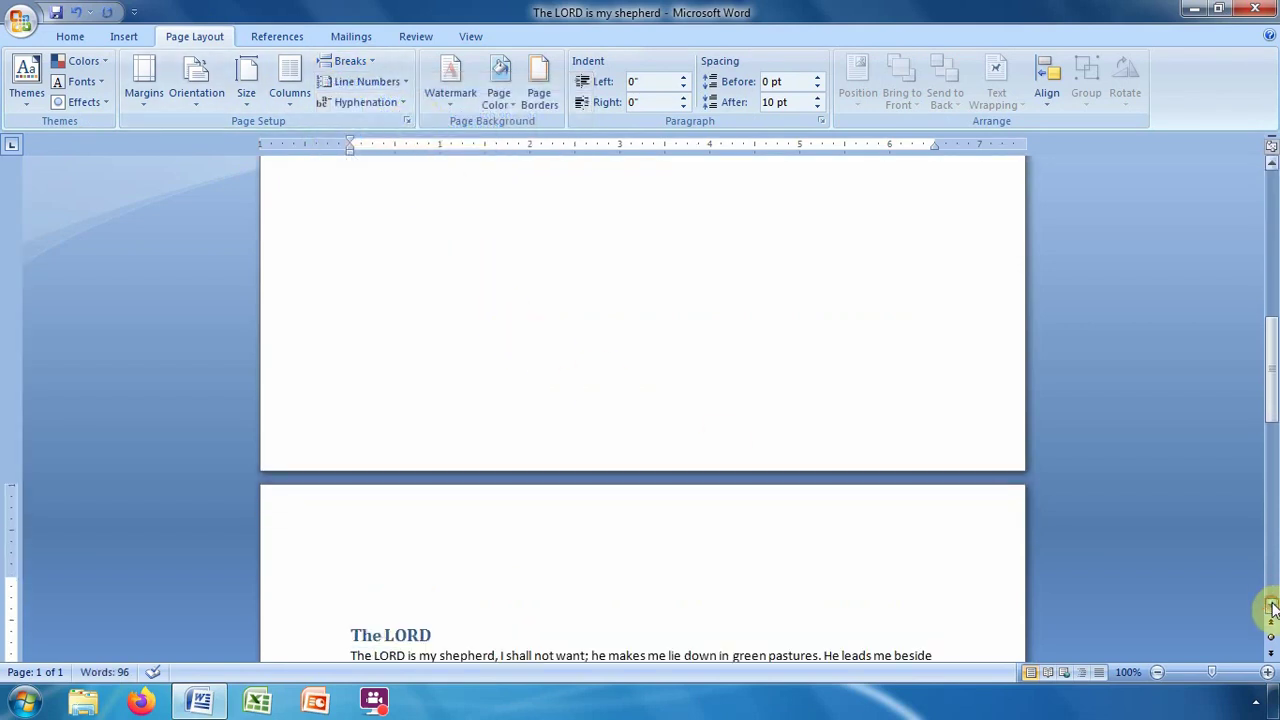
{"action": "left_click", "coordinate": [1271, 607]}
{"action": "left_click", "coordinate": [1271, 607]}
{"action": "left_click", "coordinate": [1271, 607]}
{"action": "left_click", "coordinate": [1271, 607]}
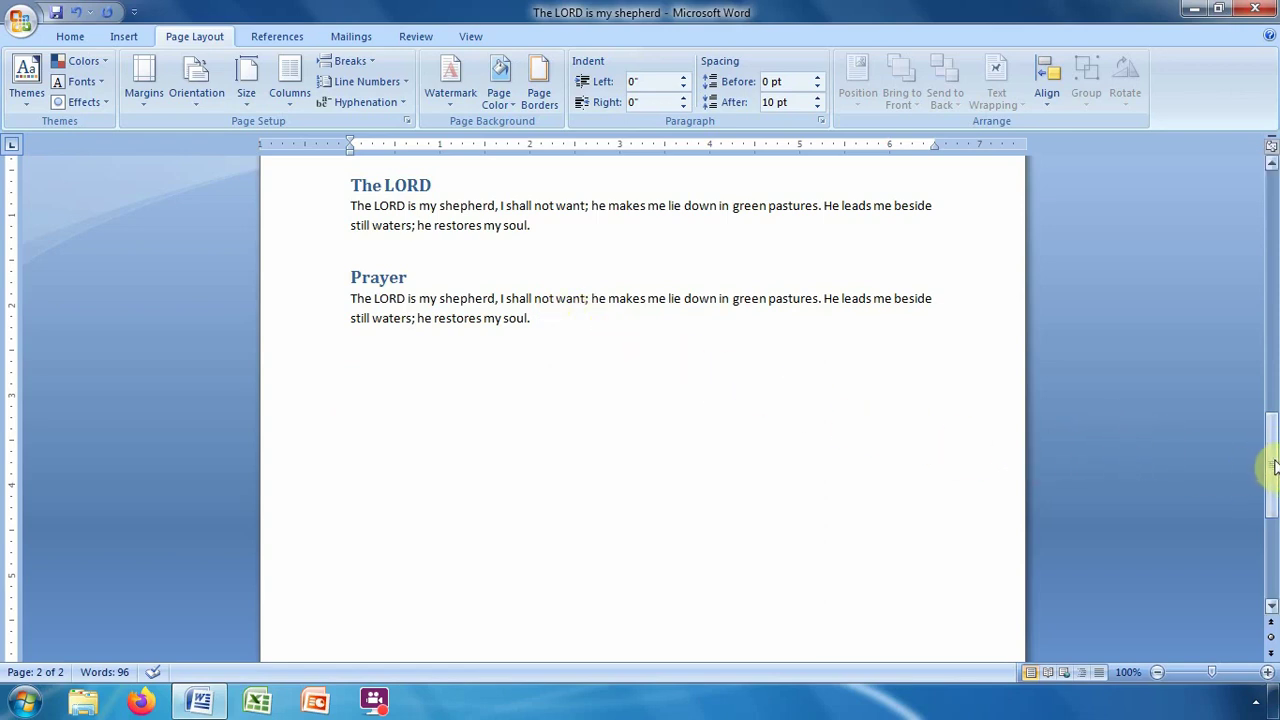
{"action": "left_click_drag", "start_coordinate": [1274, 465], "coordinate": [1274, 214]}
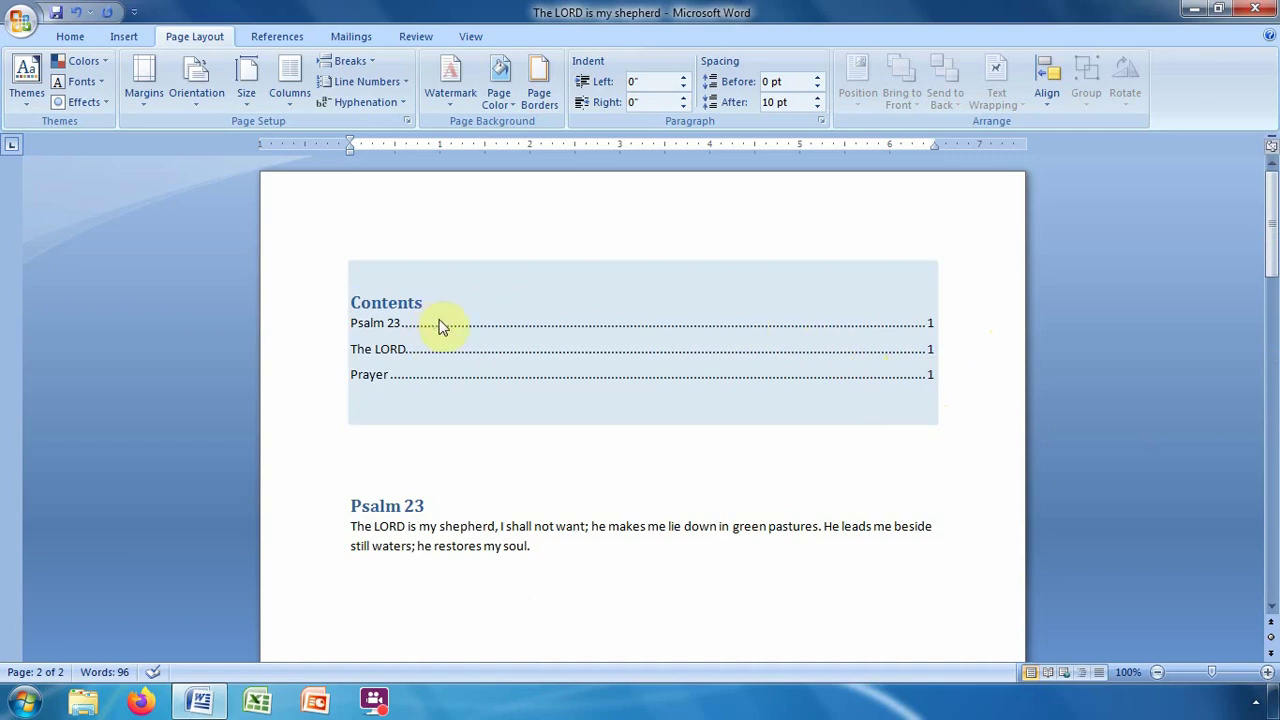
Step: Update the entire table of contents to reflect the page break
{"action": "left_click", "coordinate": [489, 328]}
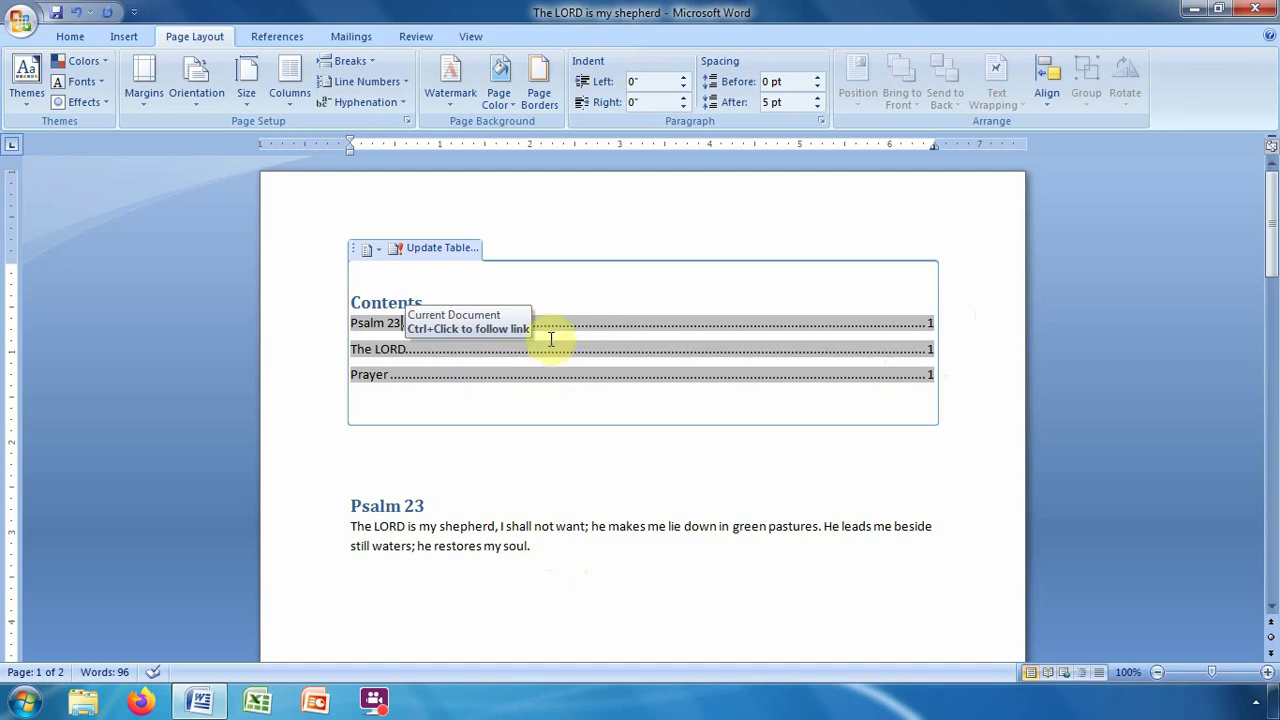
{"action": "left_click", "coordinate": [266, 37]}
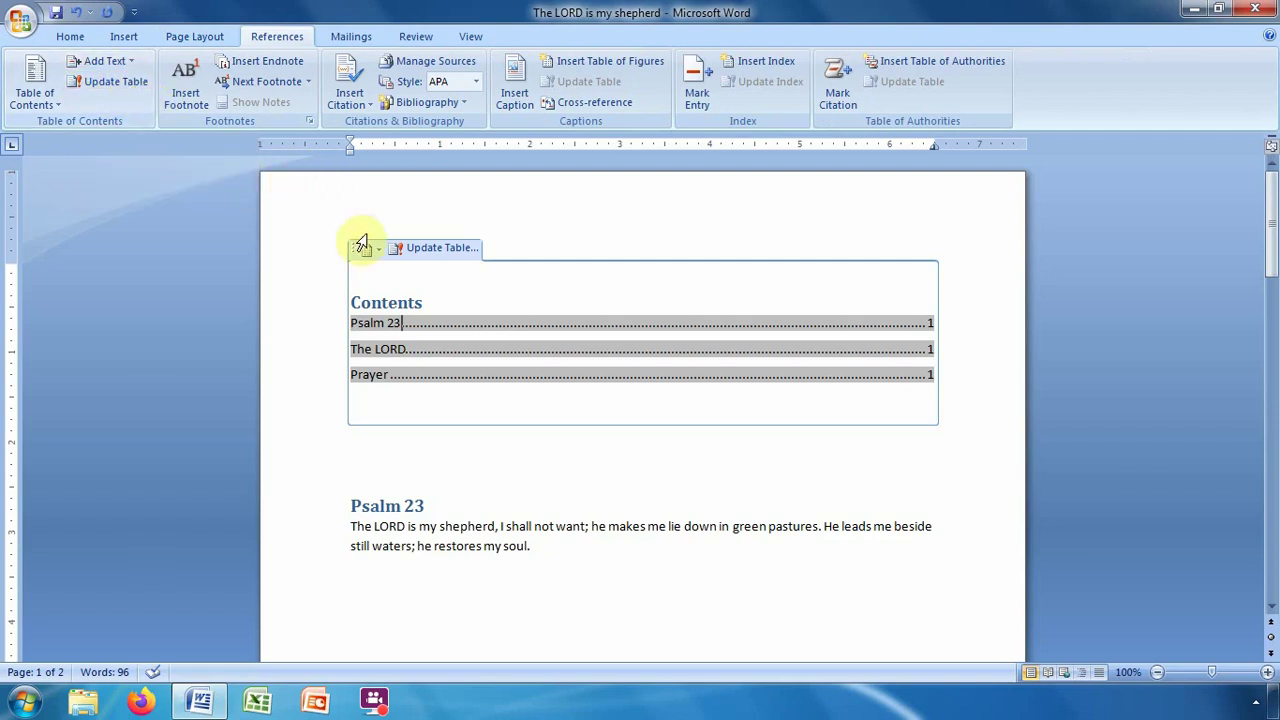
{"action": "left_click", "coordinate": [425, 250]}
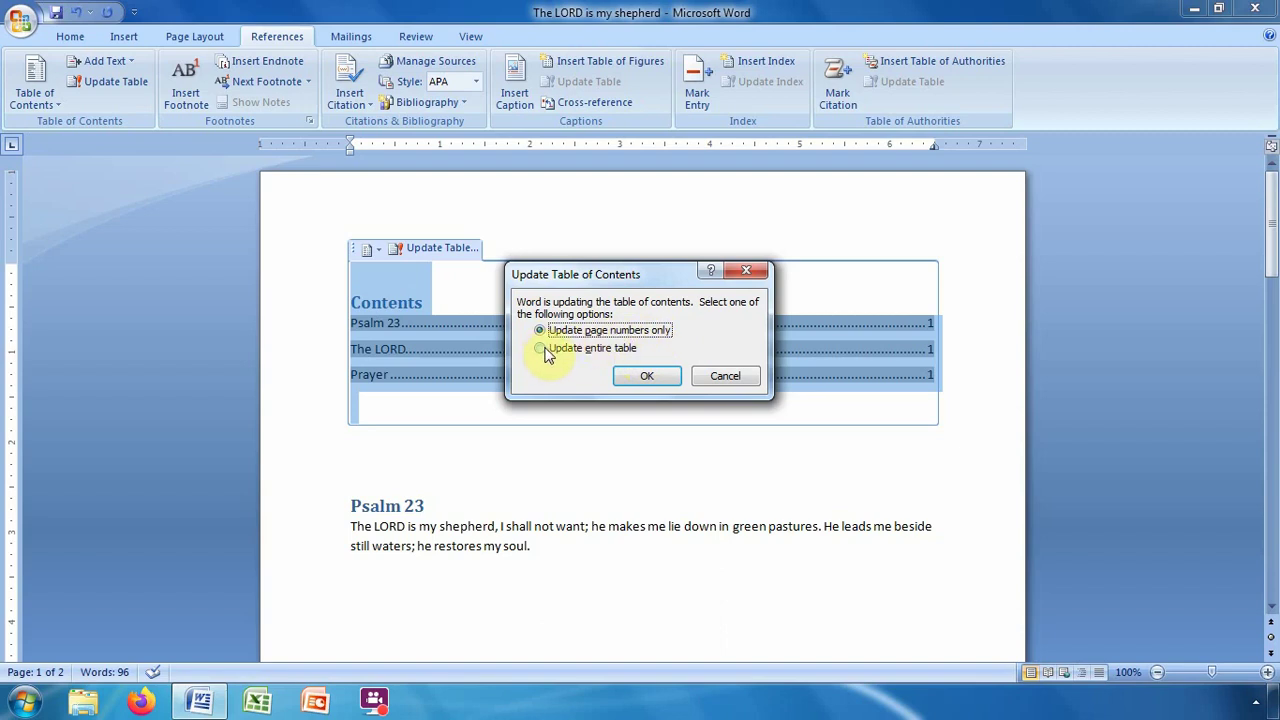
{"action": "left_click", "coordinate": [541, 350]}
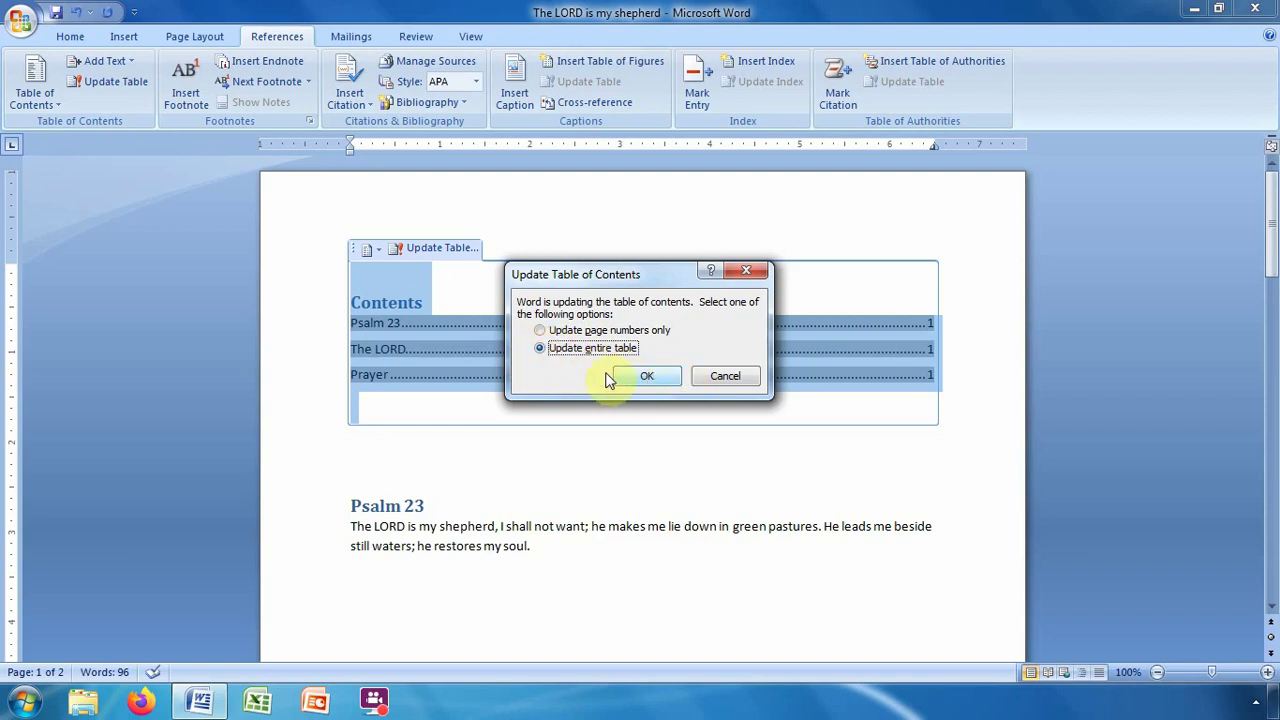
{"action": "left_click", "coordinate": [646, 382]}
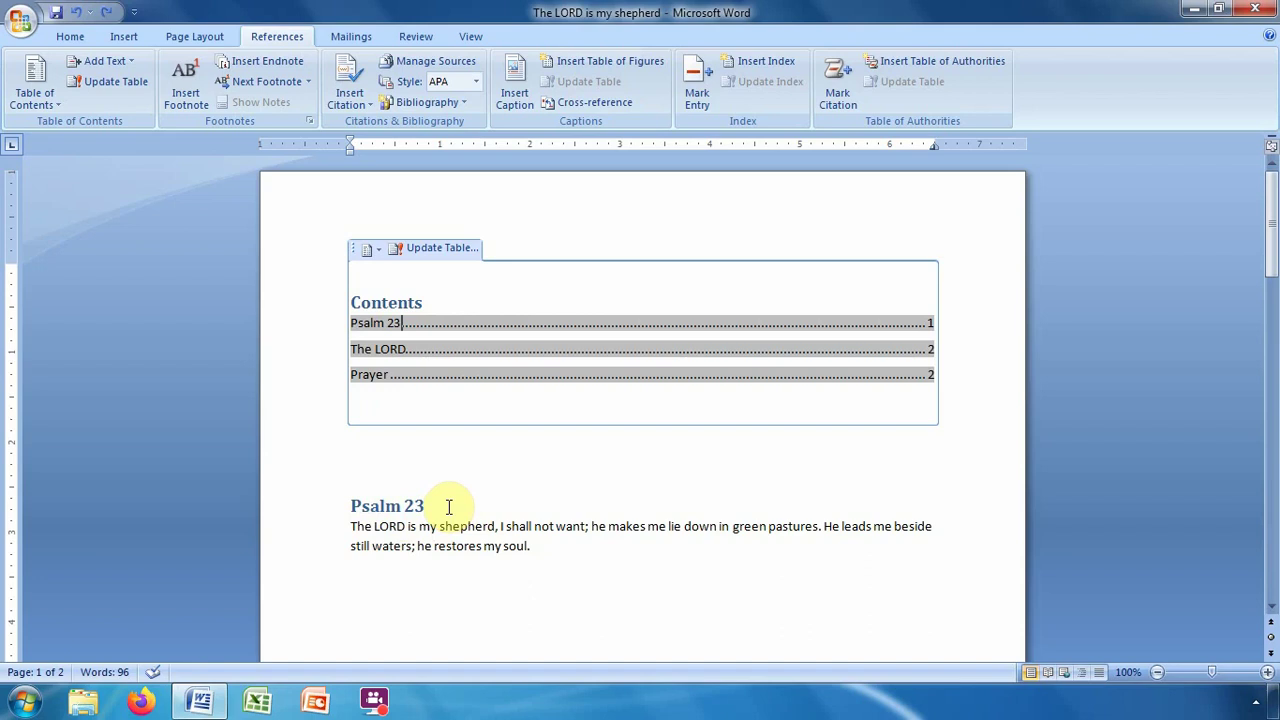
Step: Add a line reading "Verse 1" directly below the Psalm 23 heading in the body
{"action": "left_click", "coordinate": [447, 507]}
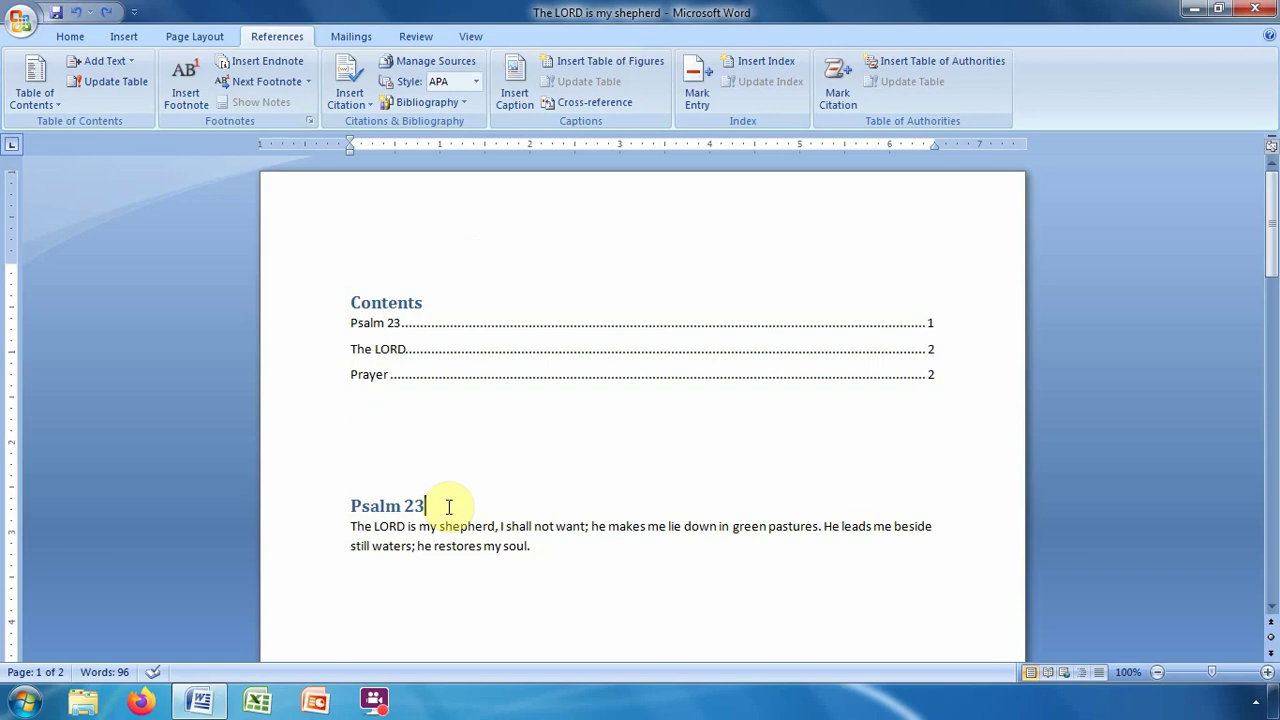
{"action": "key", "text": "Return"}
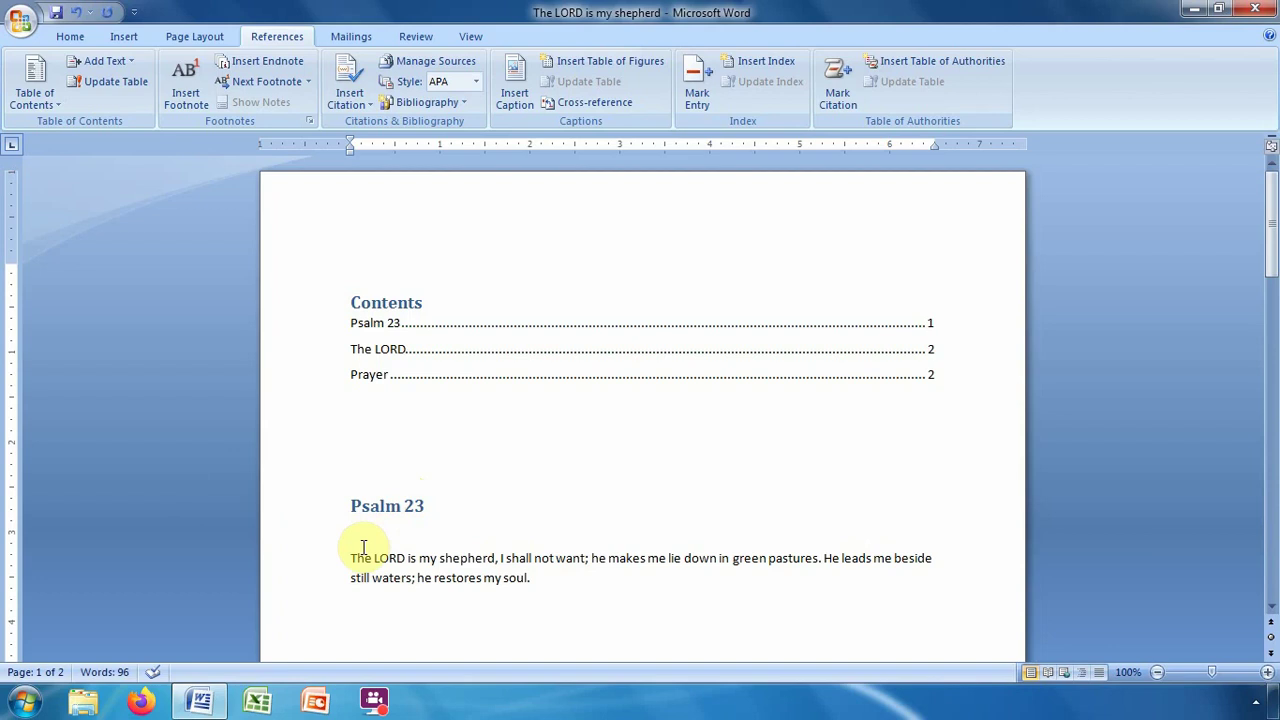
{"action": "type", "text": "Verse"}
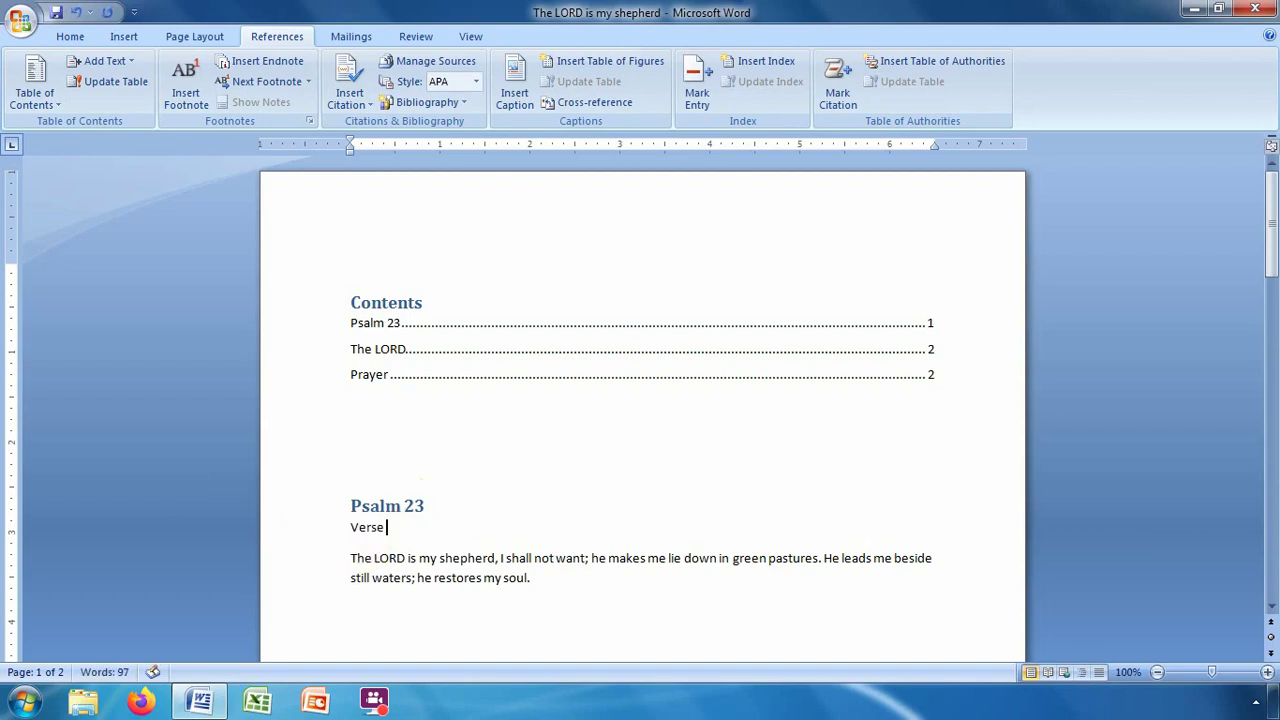
{"action": "type", "text": " 1"}
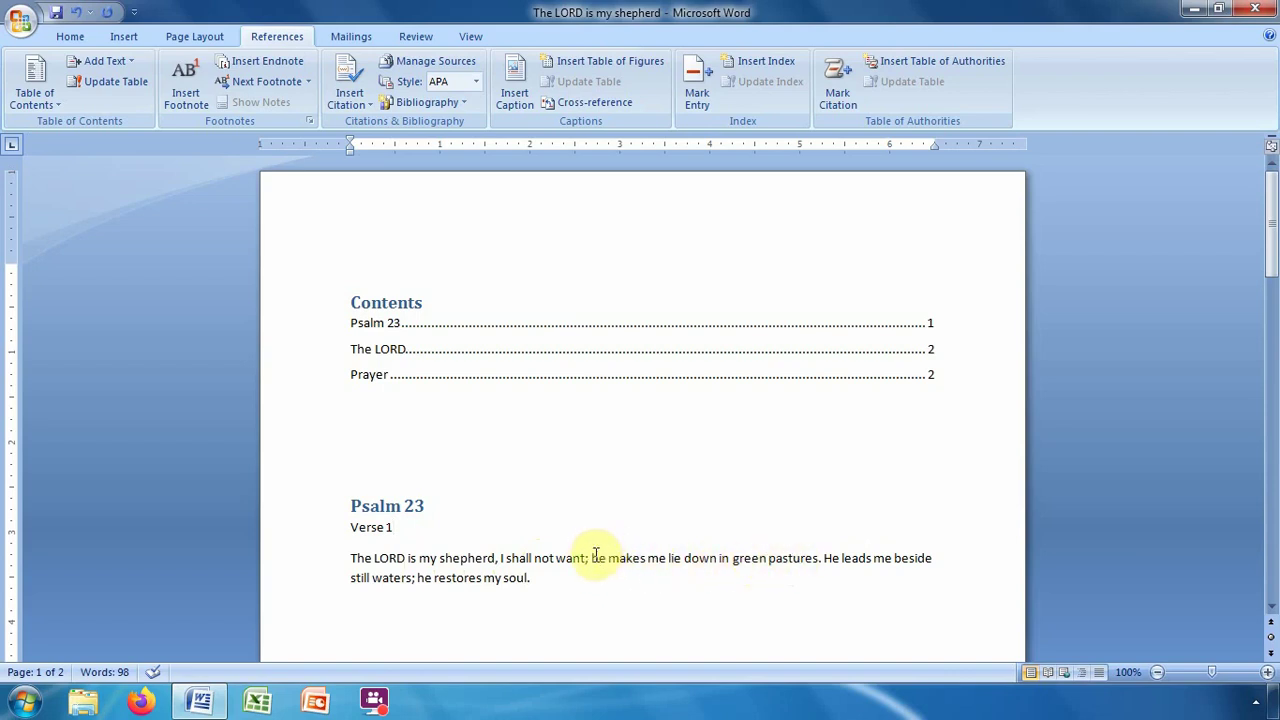
Step: Split the Psalm 23 paragraph before "he makes me lie down" and add a line reading "Verse 2" between the two parts
{"action": "left_click", "coordinate": [591, 558]}
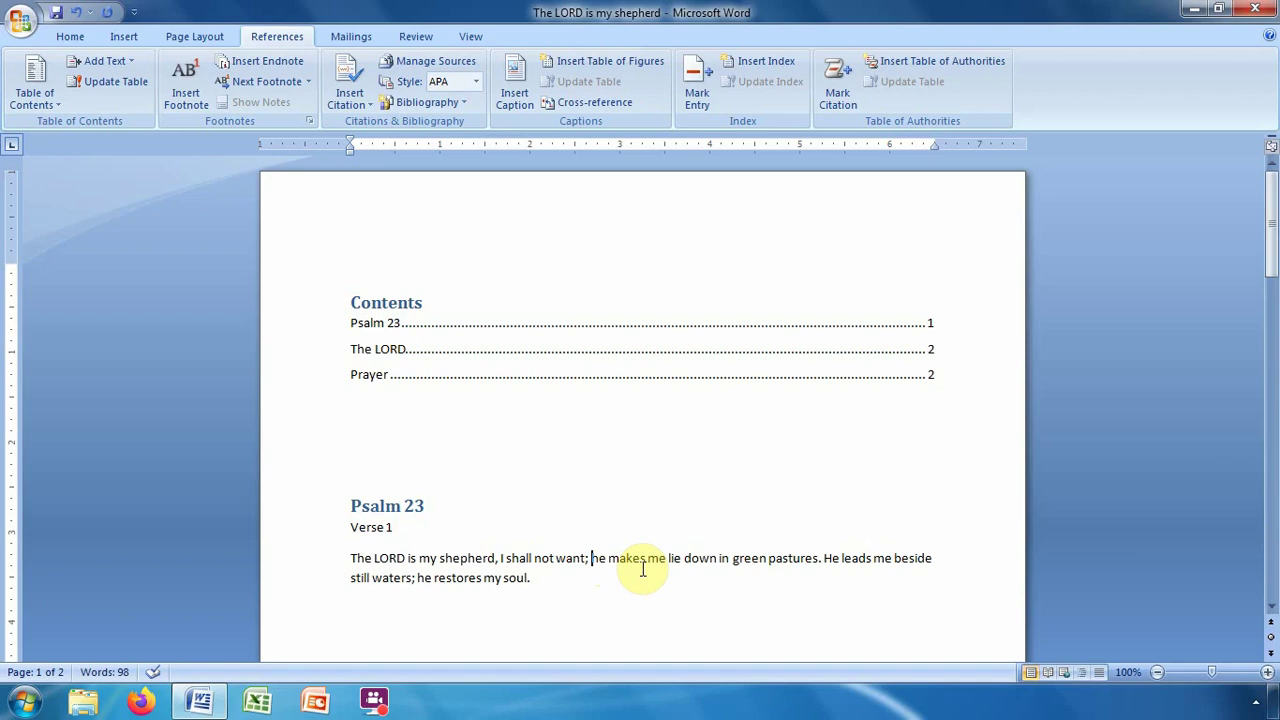
{"action": "key", "text": "Return"}
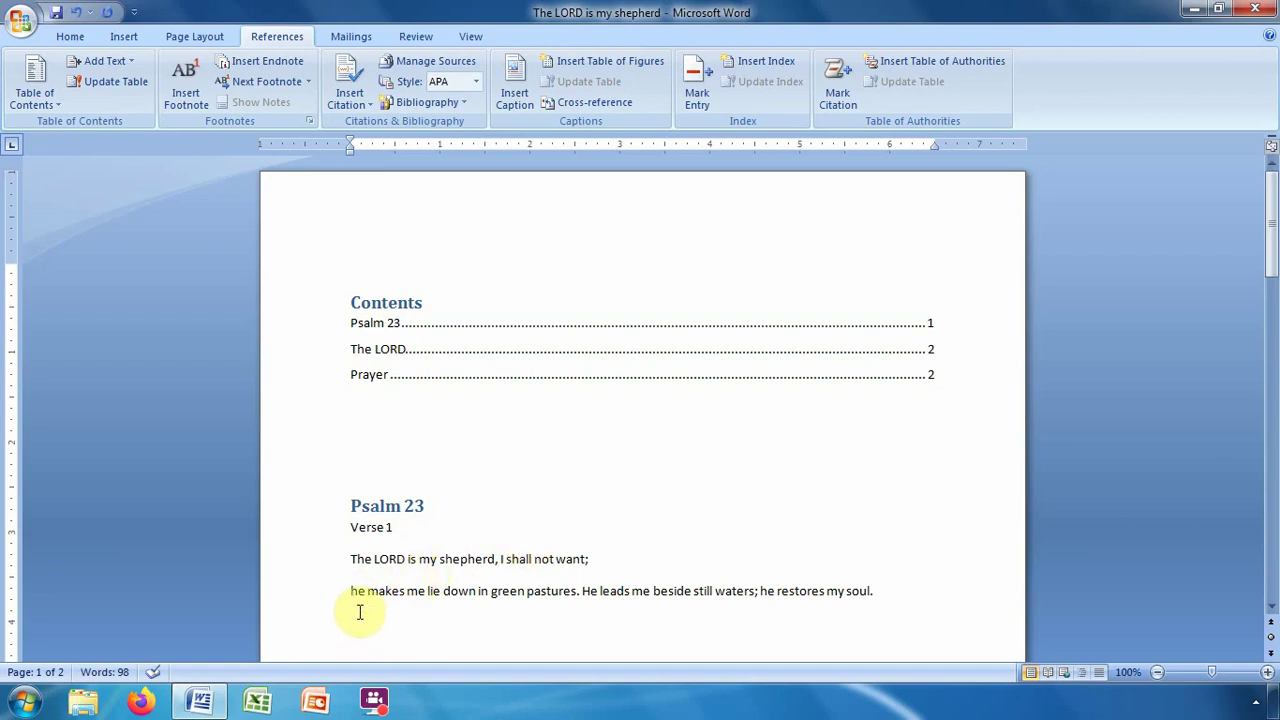
{"action": "key", "text": "Return"}
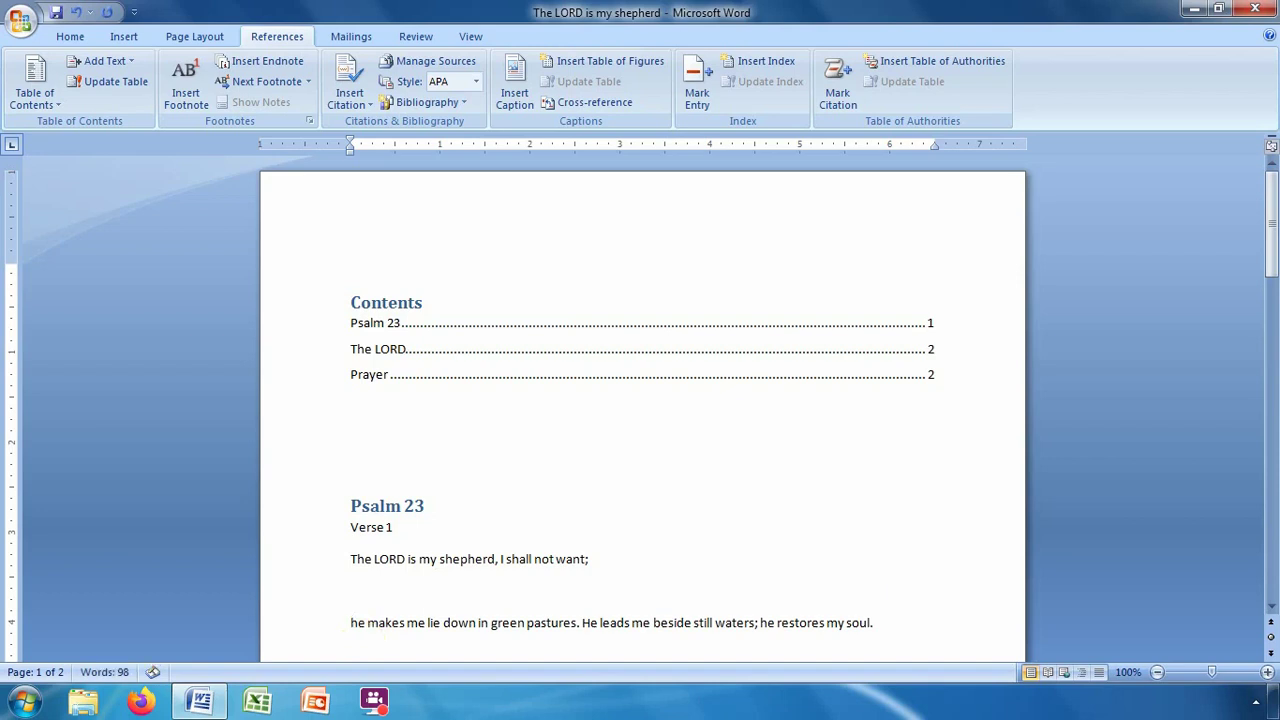
{"action": "left_click", "coordinate": [355, 607]}
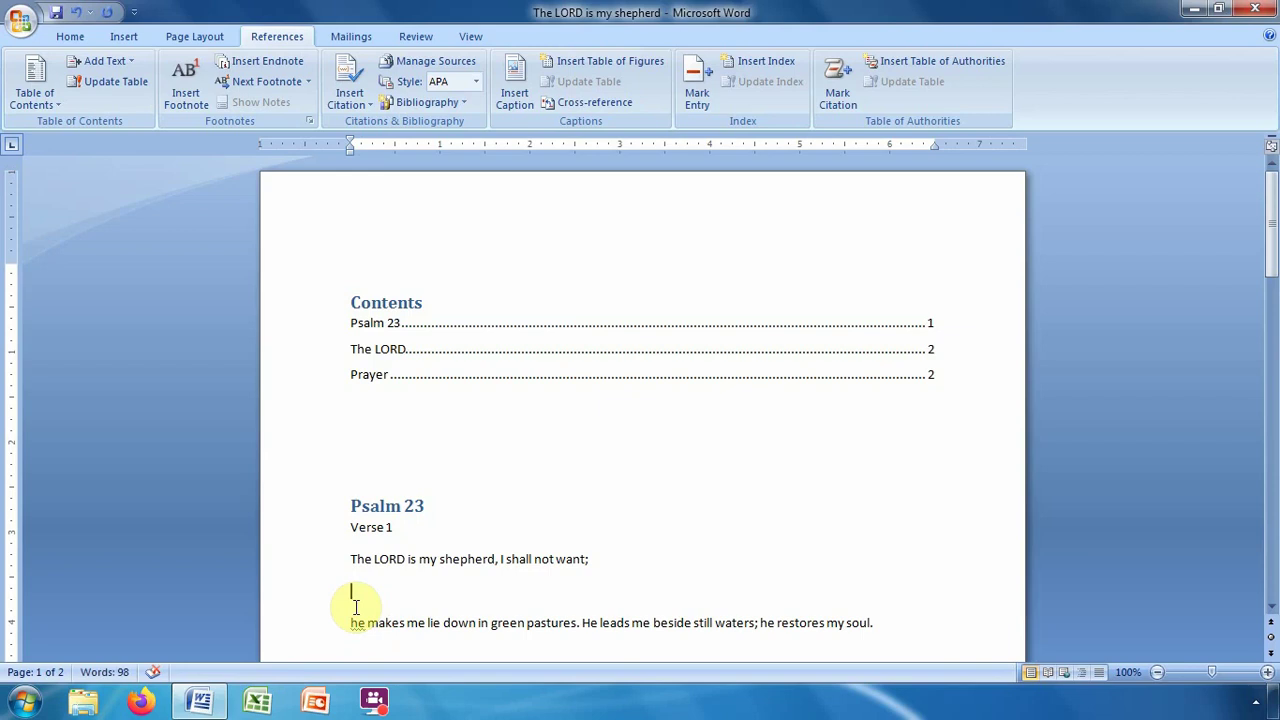
{"action": "type", "text": "Verse"}
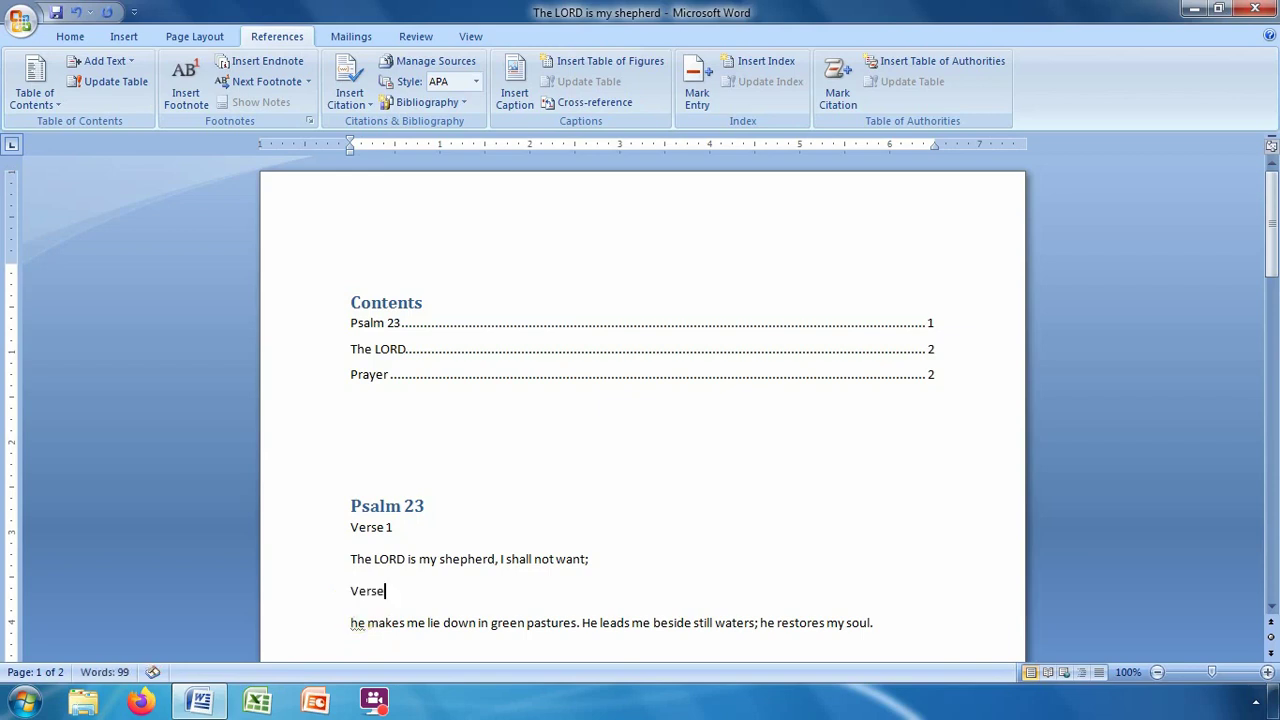
{"action": "type", "text": " 2"}
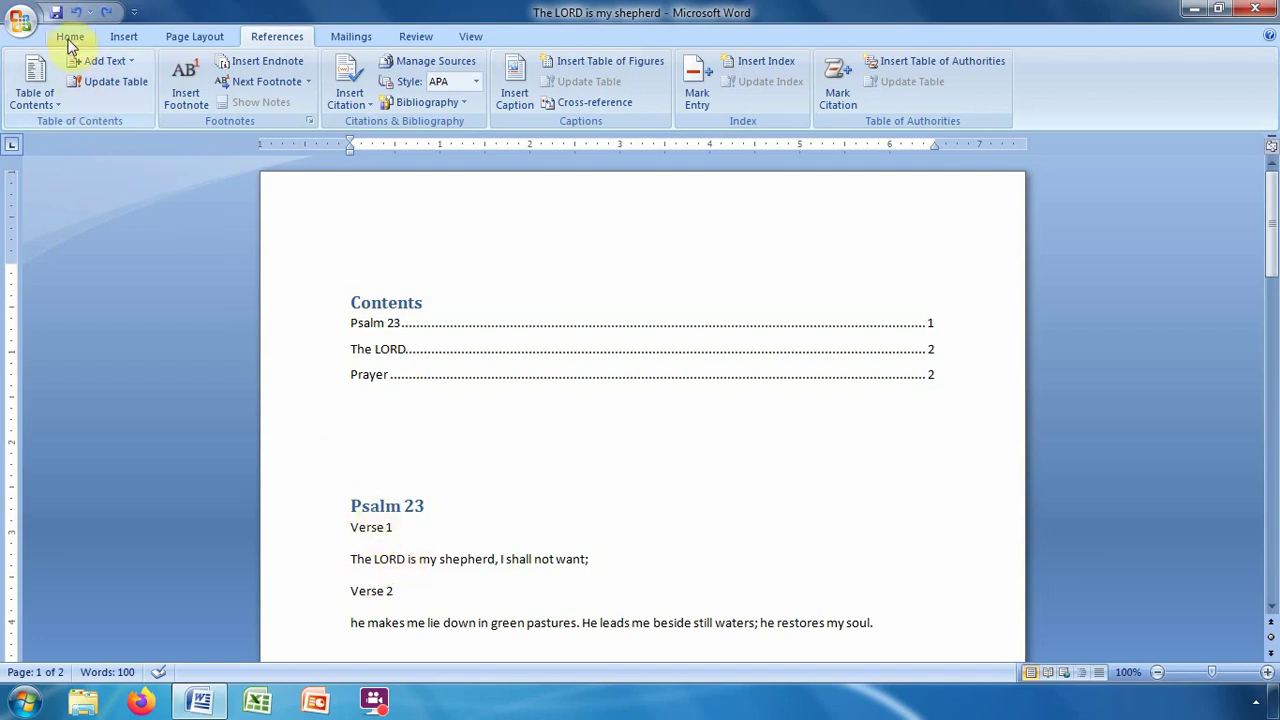
Step: Apply the Heading 2 style to the "Verse 1" and "Verse 2" lines under Psalm 23
{"action": "left_click", "coordinate": [69, 37]}
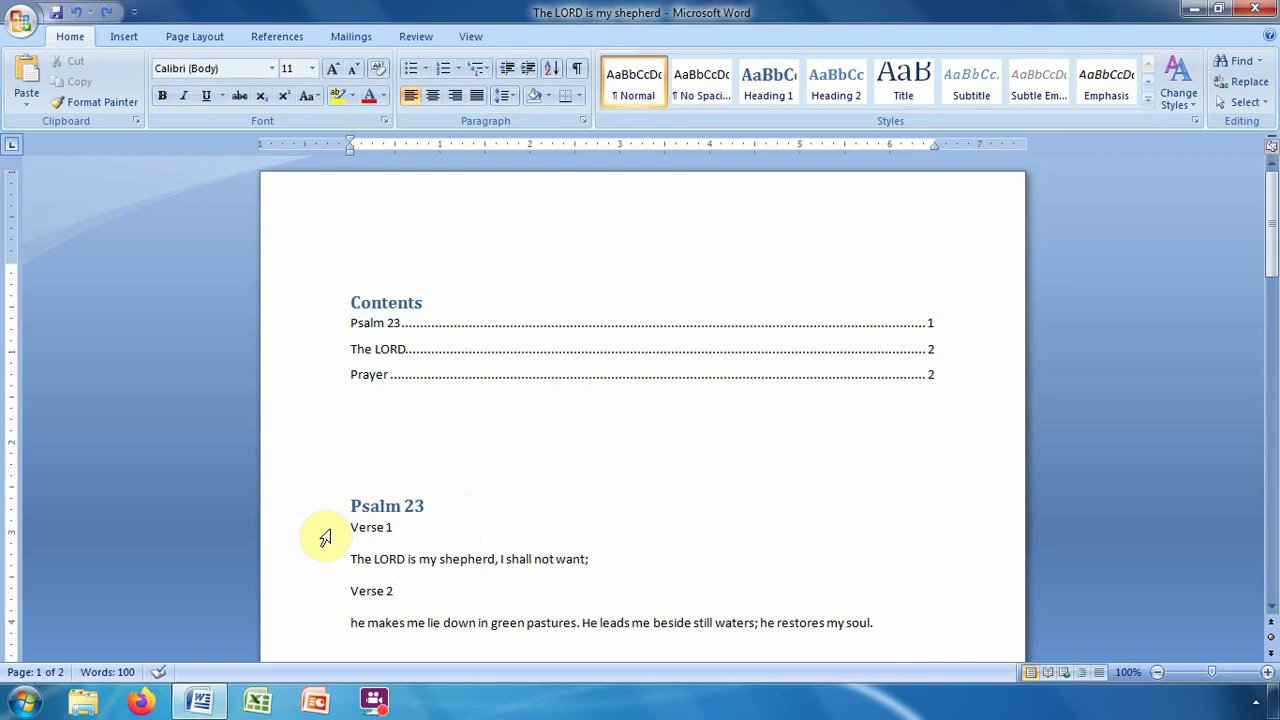
{"action": "left_click", "coordinate": [325, 537]}
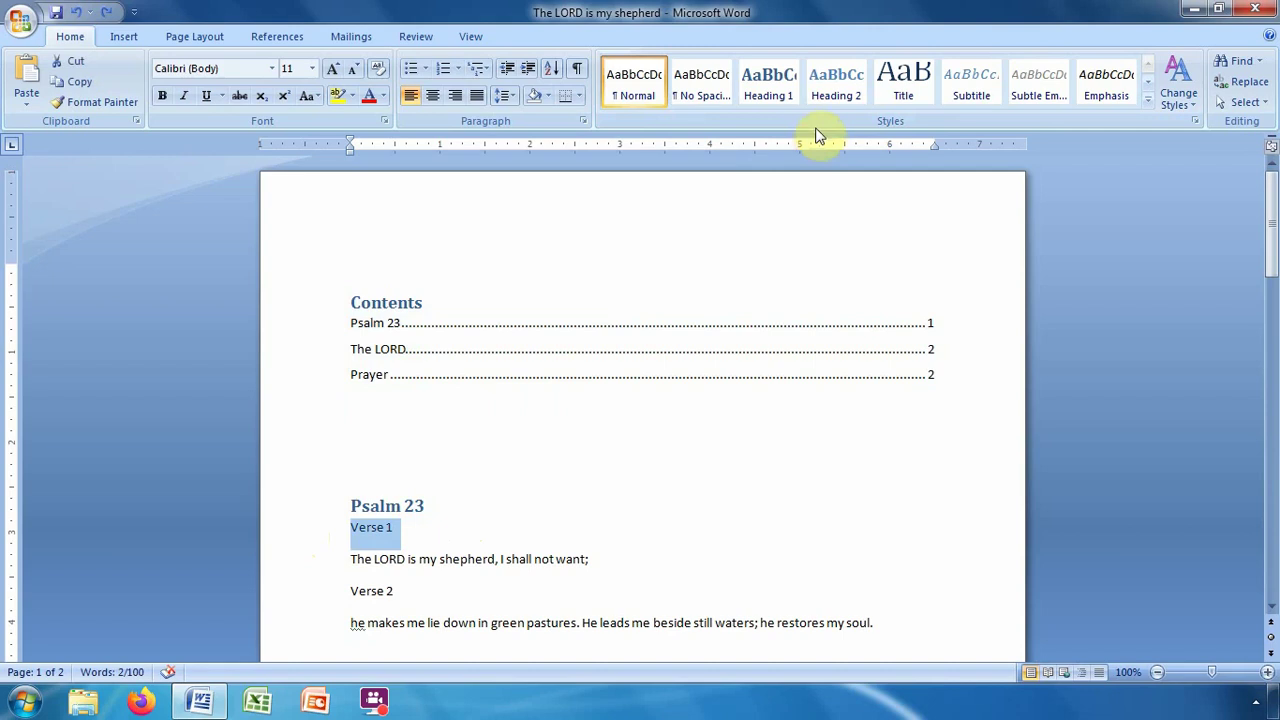
{"action": "left_click", "coordinate": [837, 90]}
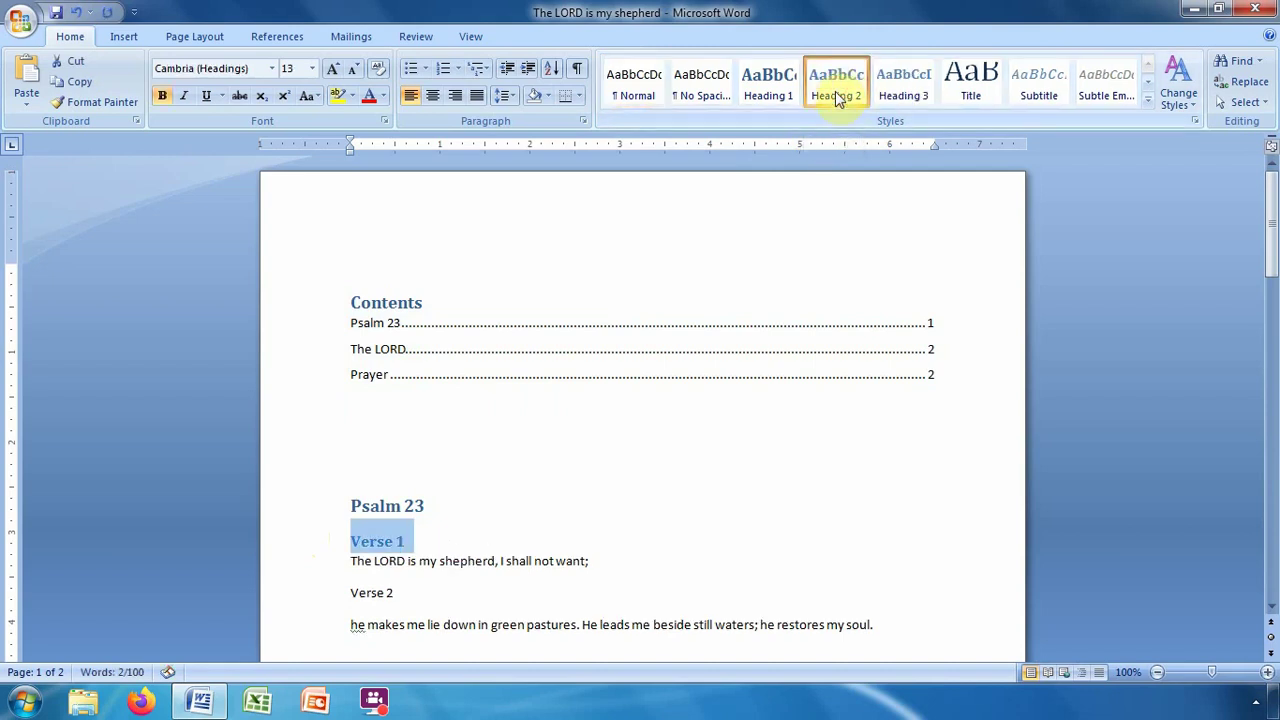
{"action": "left_click", "coordinate": [308, 602]}
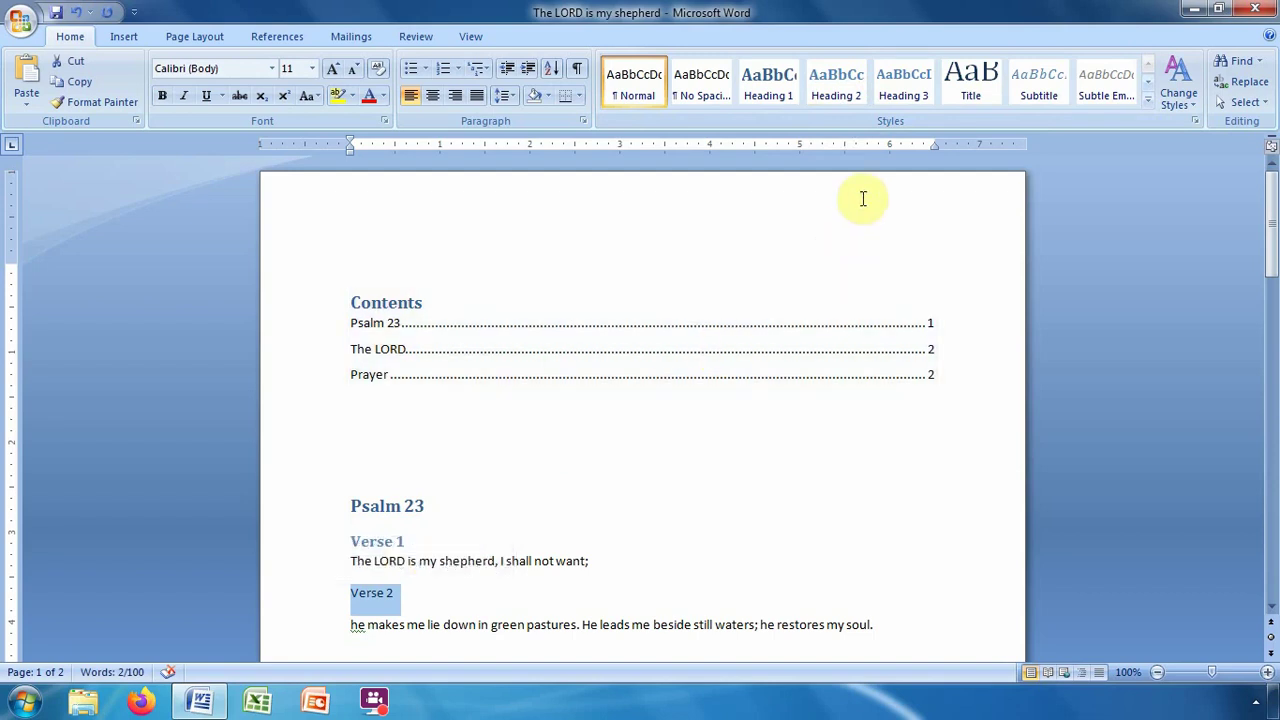
{"action": "left_click", "coordinate": [843, 97]}
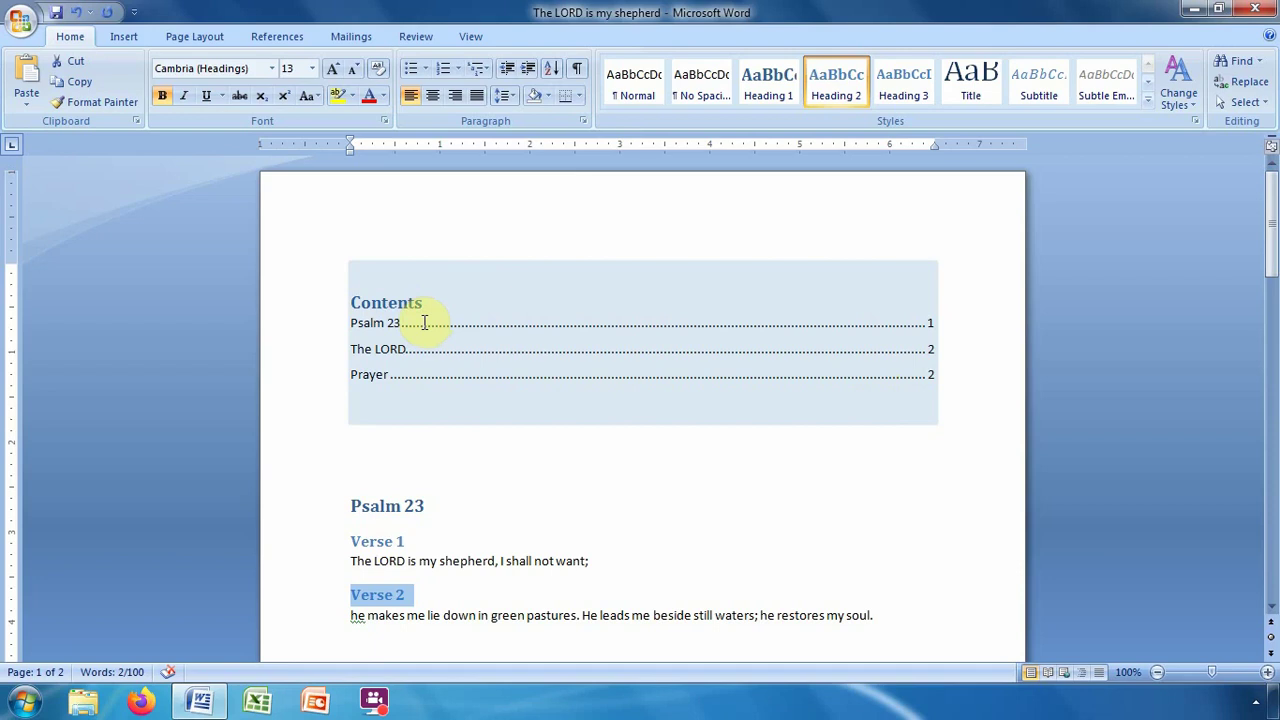
Step: Update the entire table of contents to include the Verse 1 and Verse 2 subheadings
{"action": "left_click", "coordinate": [272, 40]}
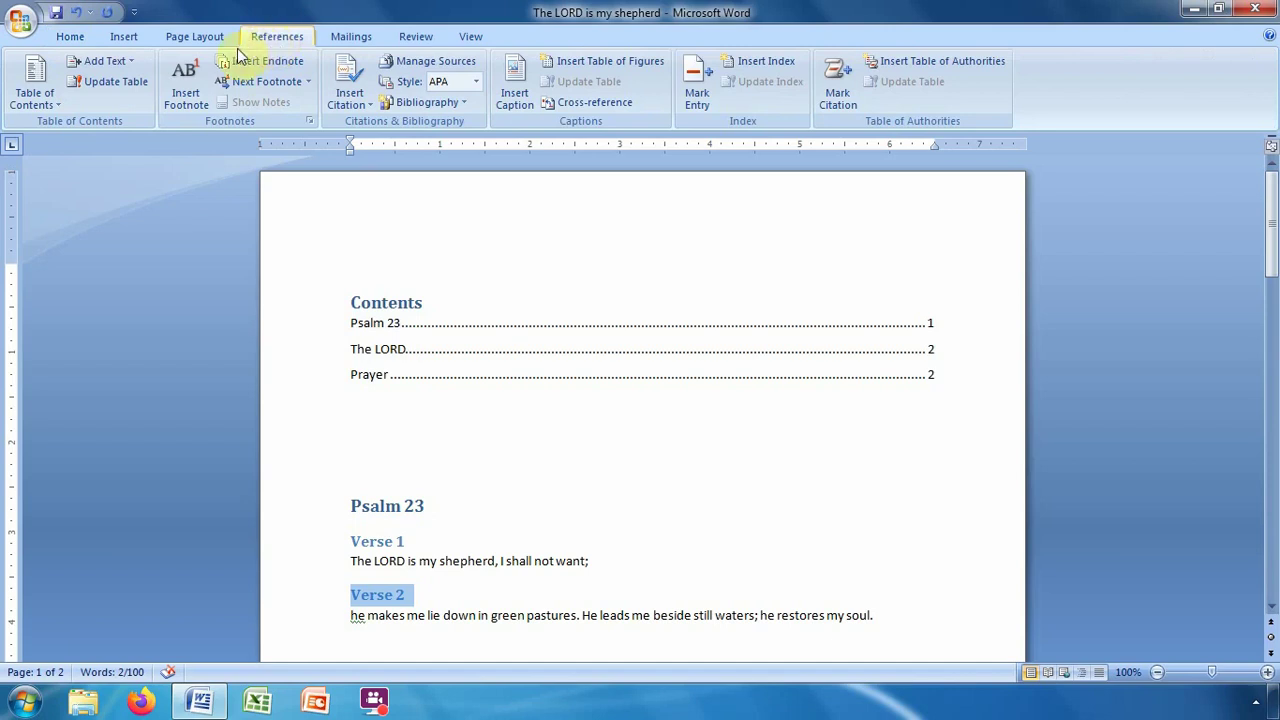
{"action": "left_click", "coordinate": [127, 91]}
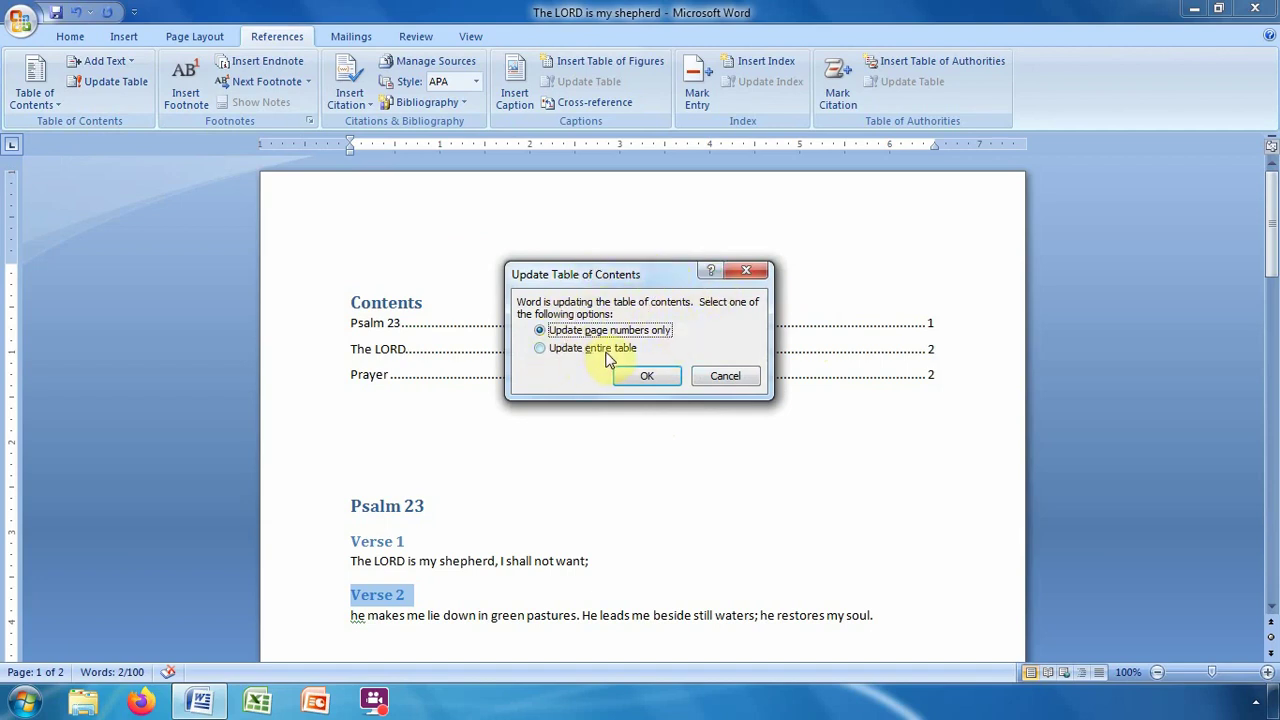
{"action": "left_click", "coordinate": [541, 349]}
{"action": "left_click", "coordinate": [648, 378]}
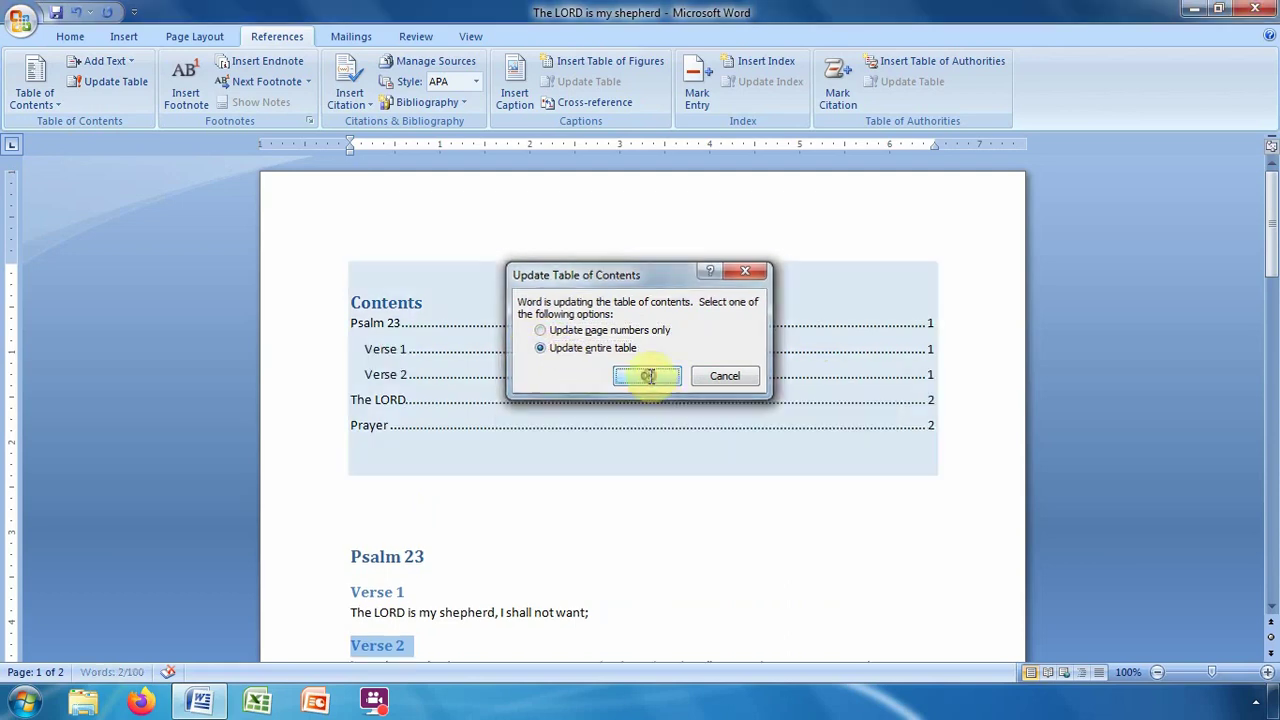